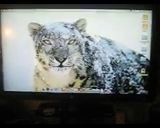
Launch Front Row and go to Movies, then Theatrical Trailers
click(100, 95)
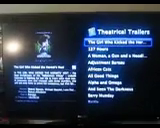
Scroll down the trailer list past Black Swan, Catfish and Client 9 to Despicable Me
key(Down)
key(Down)
key(Down)
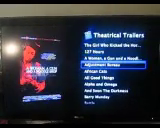
key(Down)
key(Down)
key(Down)
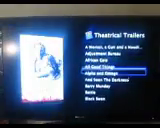
key(Down)
key(Down)
key(Down)
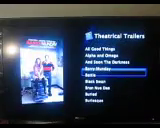
key(Down)
key(Down)
key(Down)
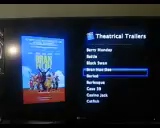
key(Down)
key(Down)
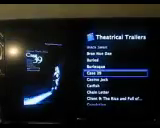
key(Down)
key(Down)
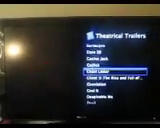
key(Down)
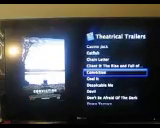
key(Down)
key(Down)
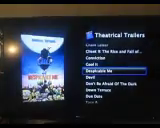
key(Down)
key(Down)
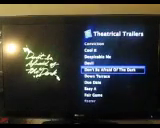